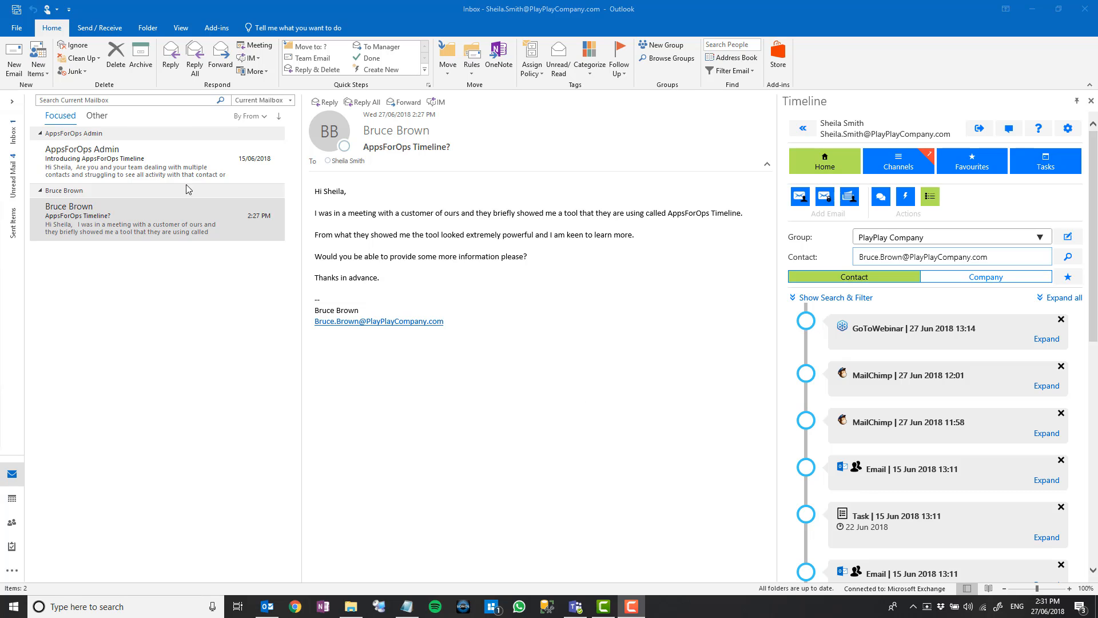
Select the 'AppsForOps Timeline?' email so the sender's Timeline history loads beside it.
left_click(172, 220)
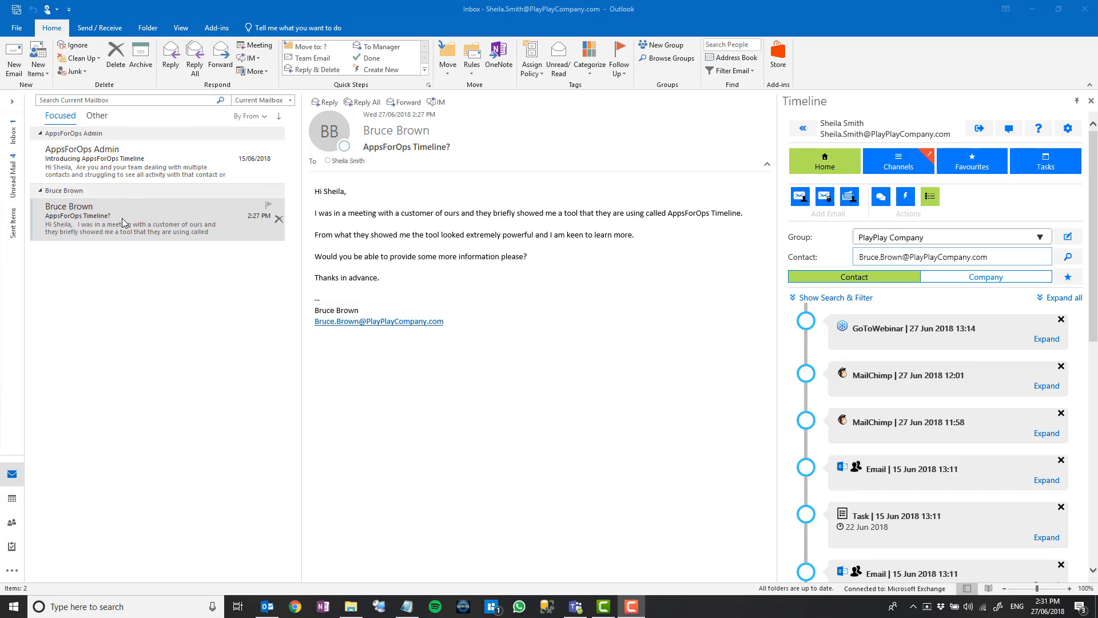
From the Actions menu, choose Create a Template, then start a blank new template form.
left_click(904, 201)
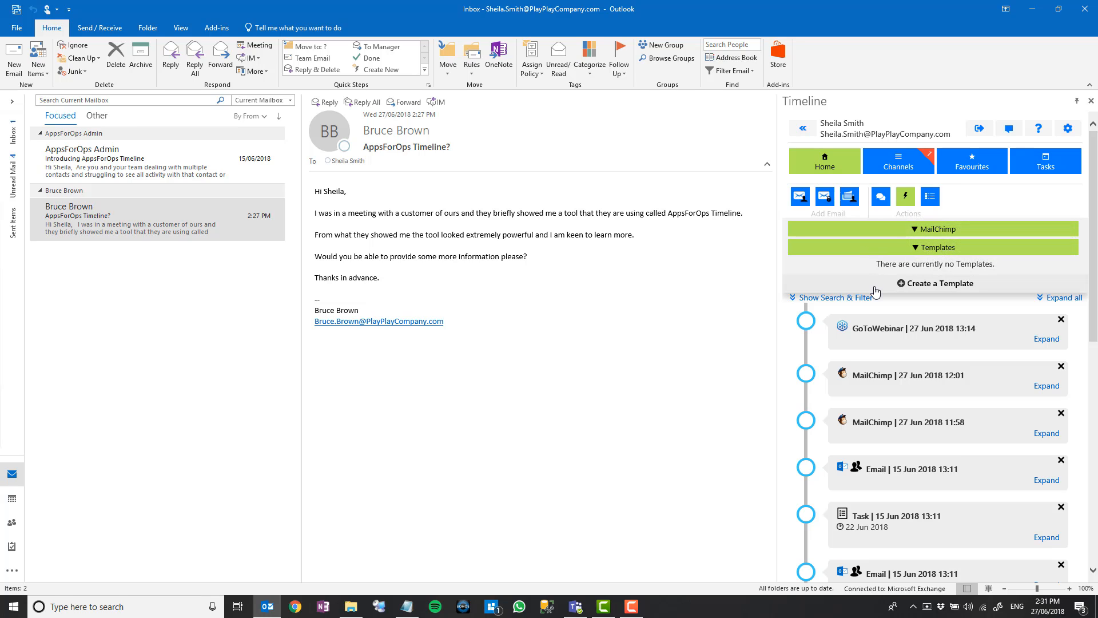
left_click(913, 288)
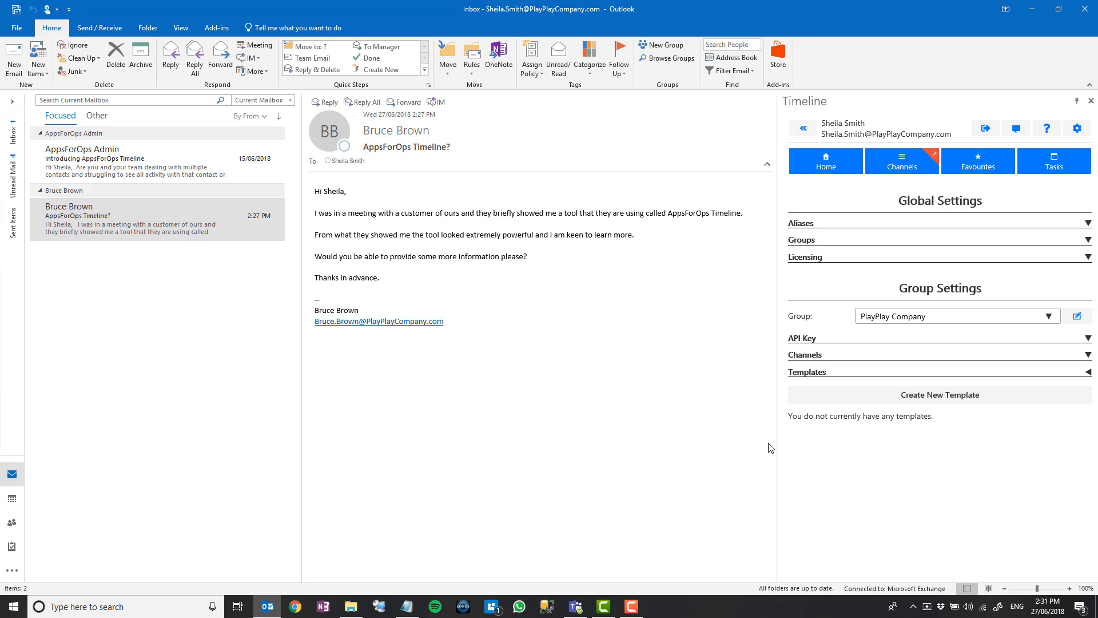
left_click(926, 396)
scroll(926, 402, "down", 1)
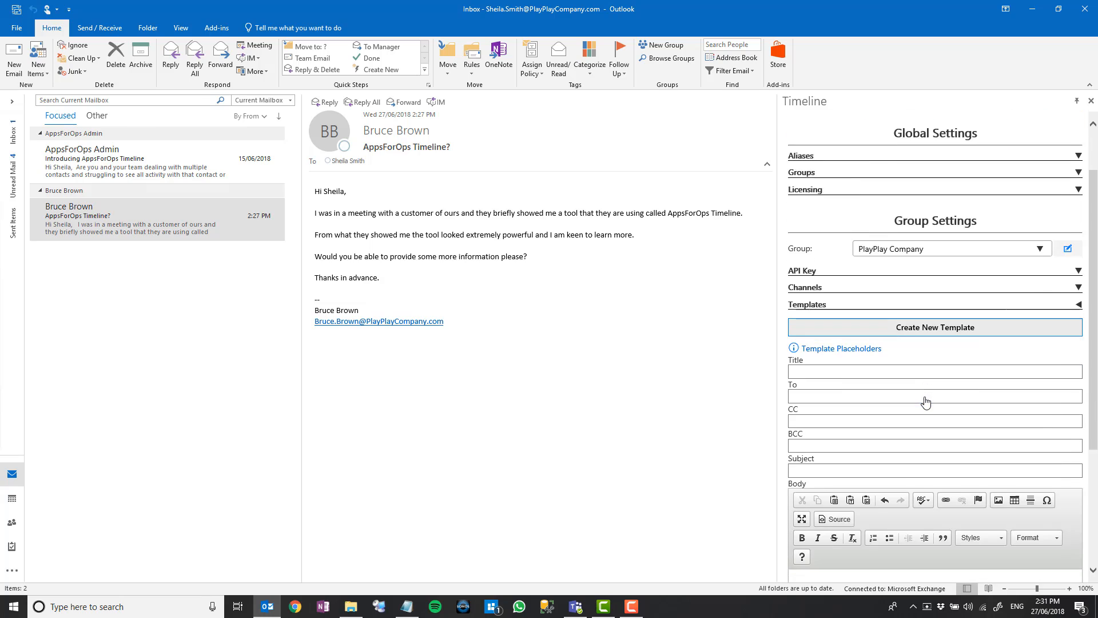
scroll(926, 402, "down", 3)
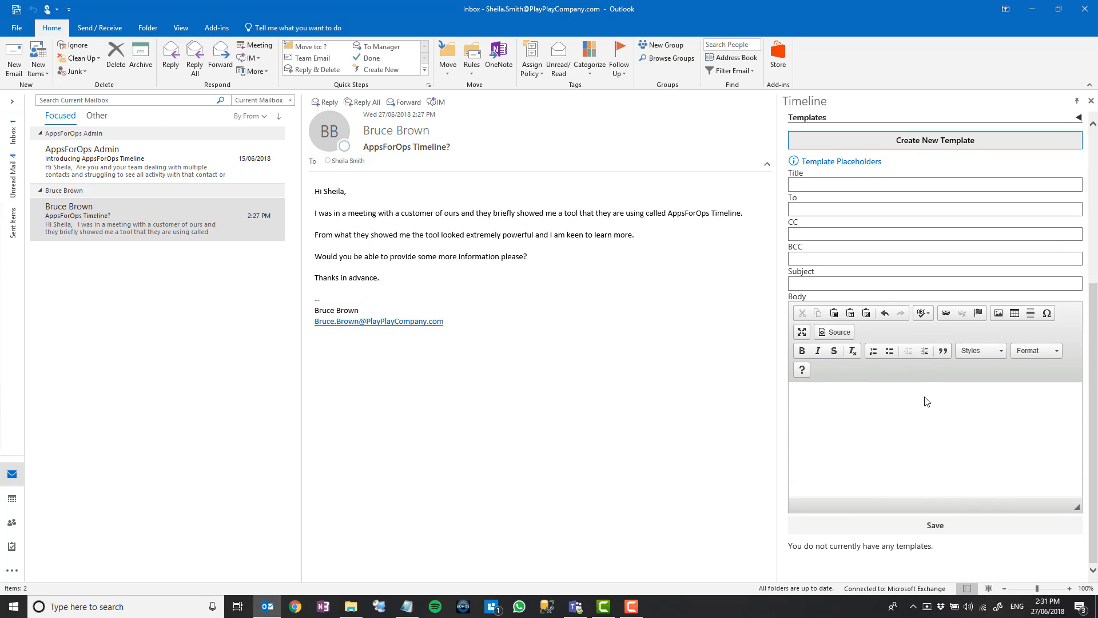
left_click(834, 164)
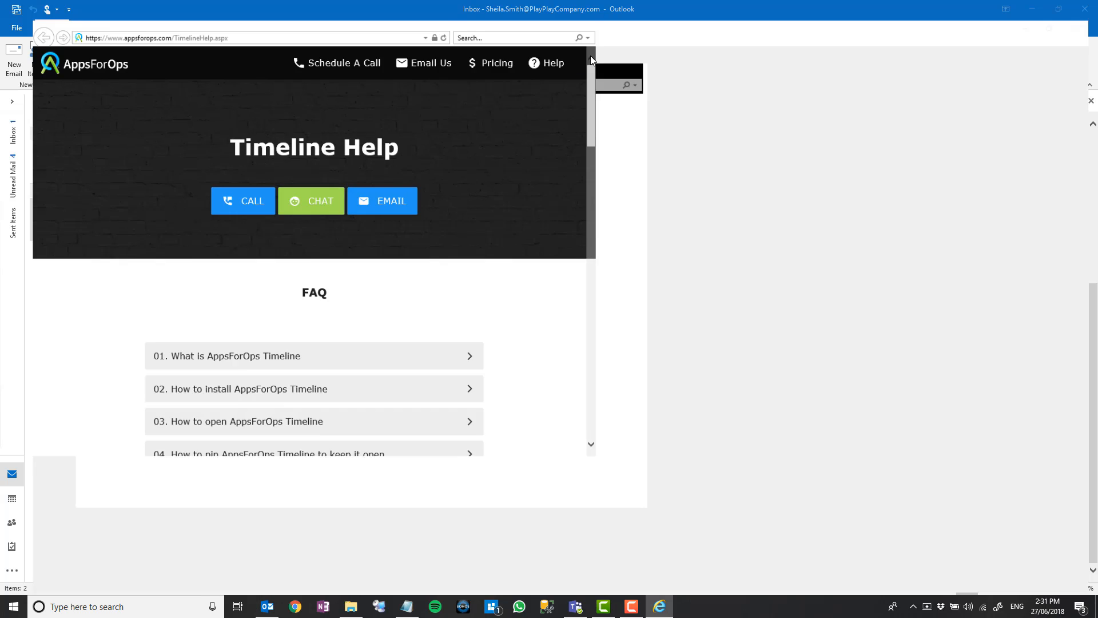
left_click(596, 55)
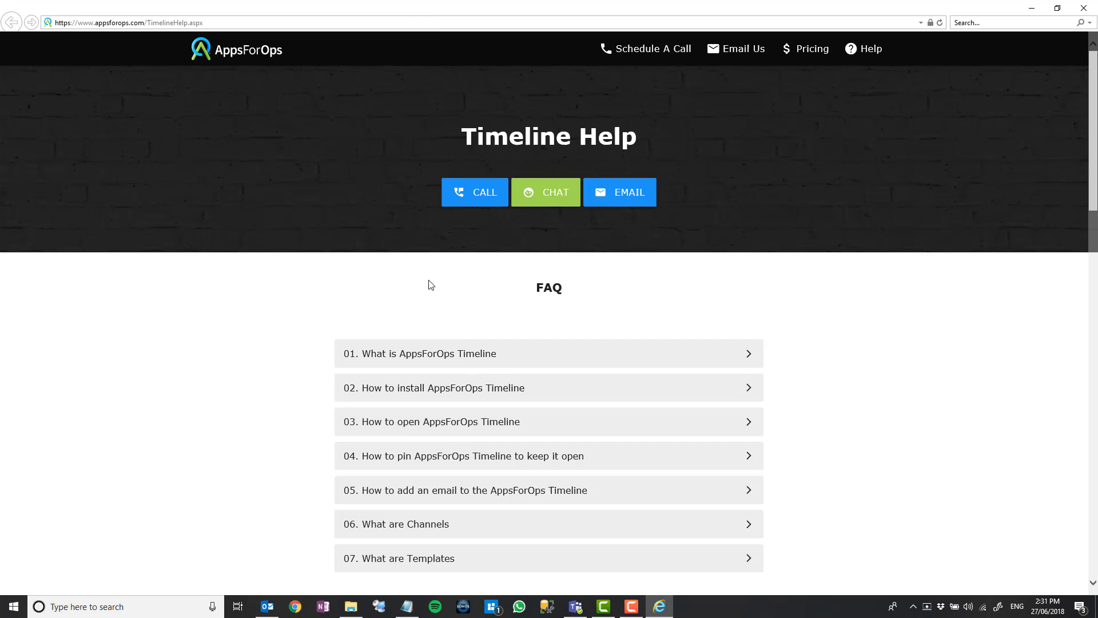
scroll(429, 284, "down", 5)
scroll(423, 251, "up", 2)
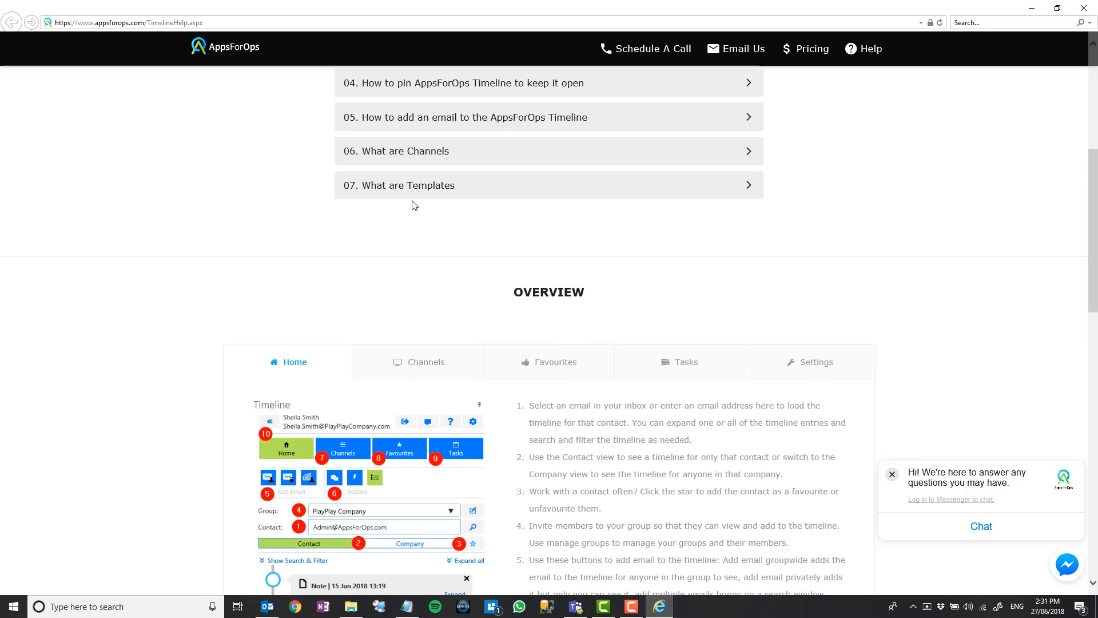
left_click(412, 190)
scroll(291, 284, "down", 1)
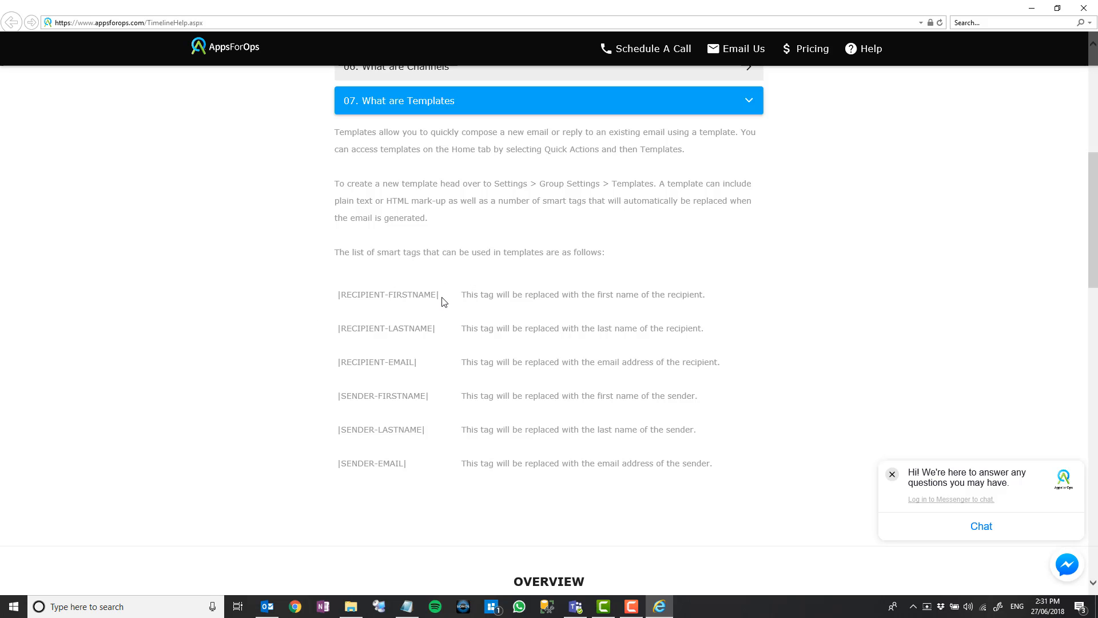
left_click(1082, 10)
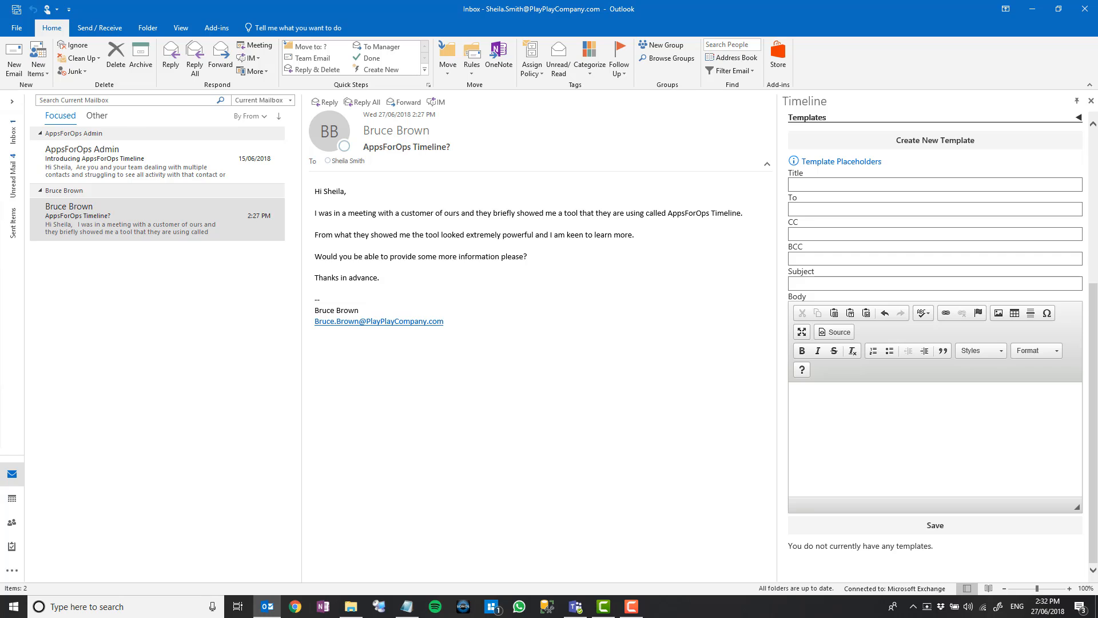
Paste 'Introducing AppsForOps Timeline' from Notepad as the template title and subject.
key("alt+Tab")
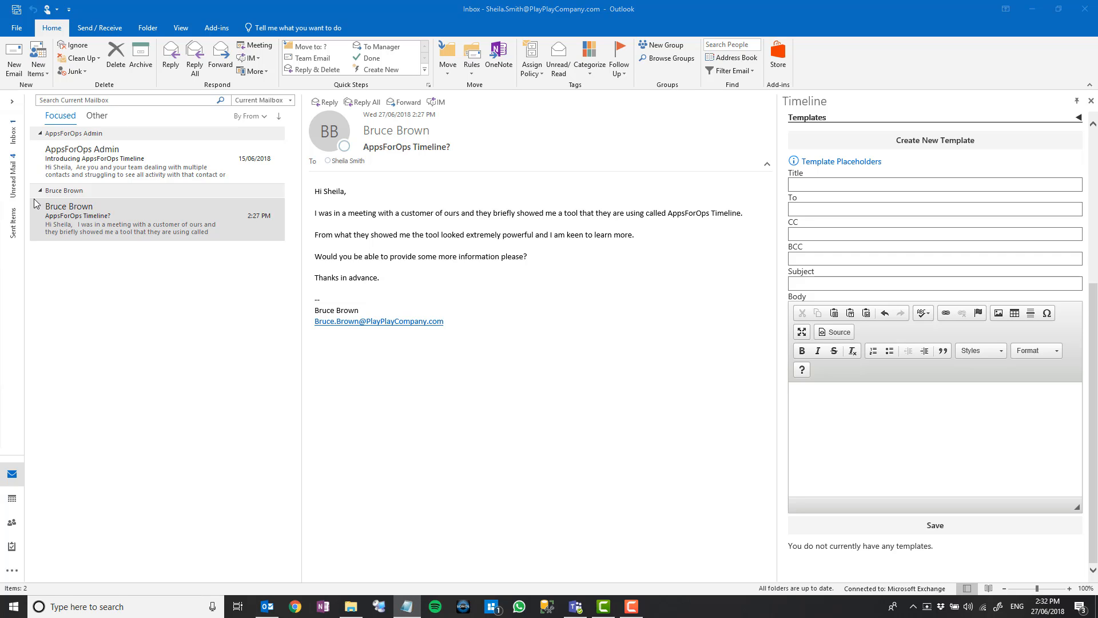
left_click(802, 183)
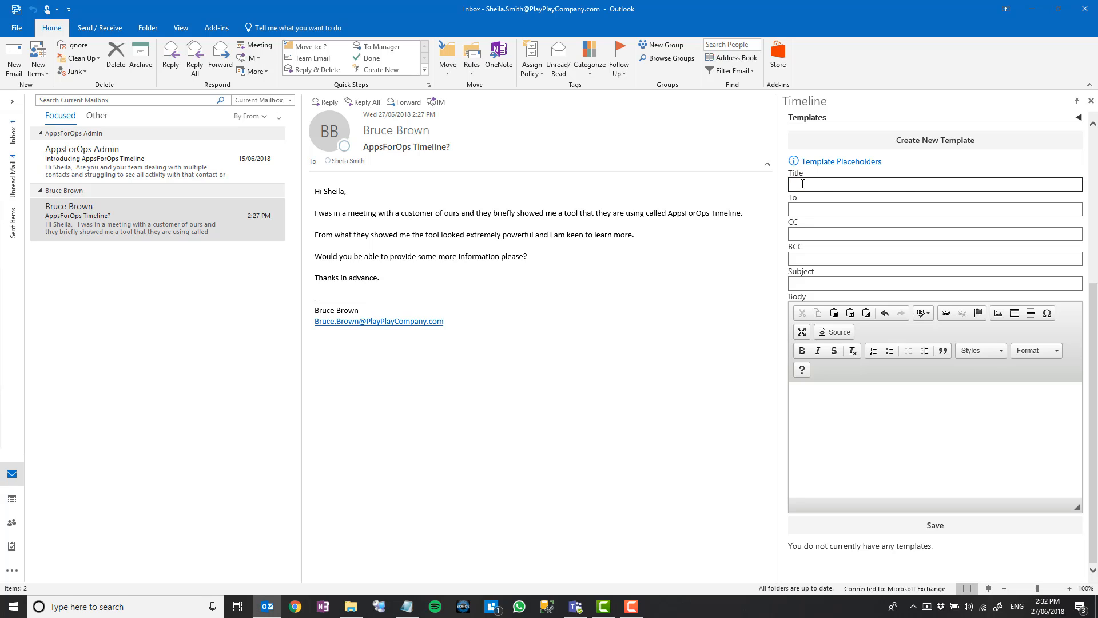
type("Introducing AppsForOps Timeline")
left_click(812, 286)
type("Introducing AppsForOps Timeline")
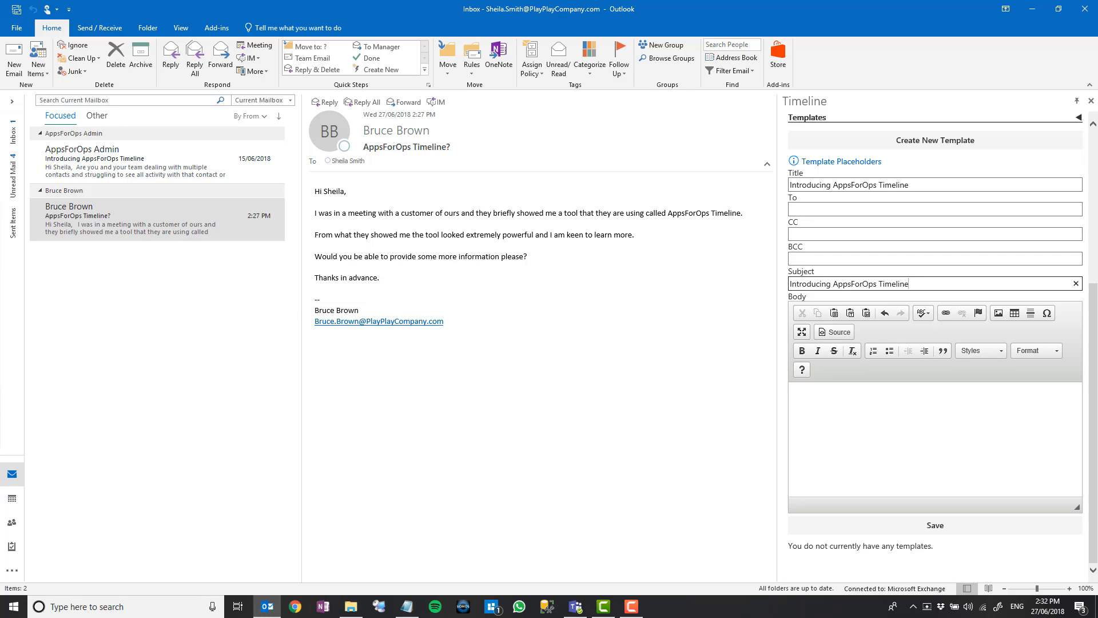
Set To to the [RECIPIENT-EMAIL] placeholder and enter a BCC email address.
key("alt+Tab")
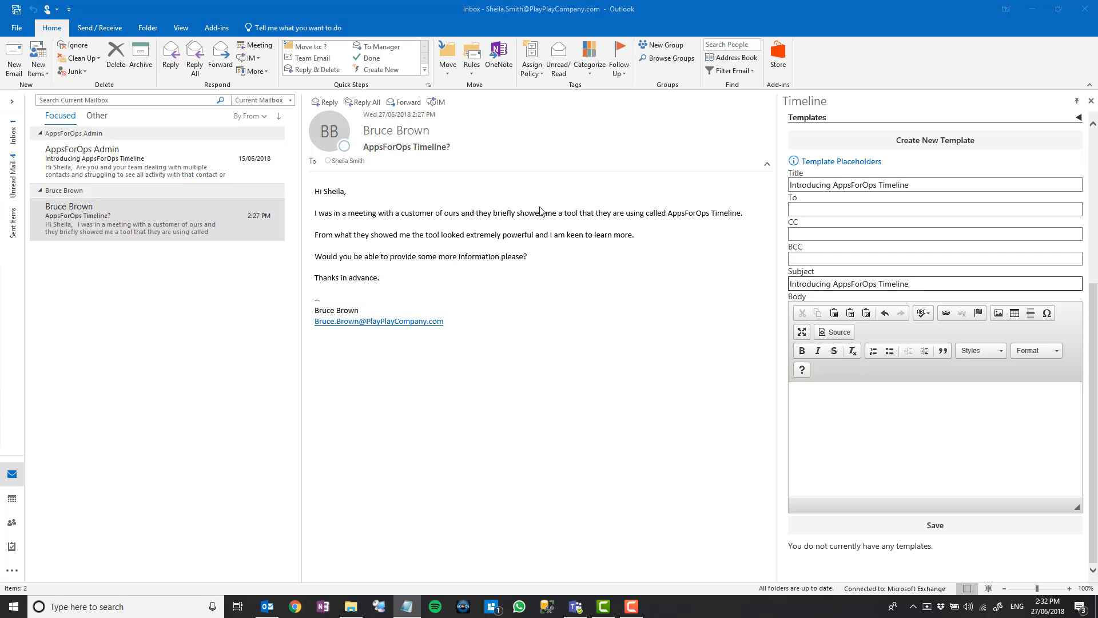
left_click(817, 209)
type("[RECIPIENT-EMAIL]")
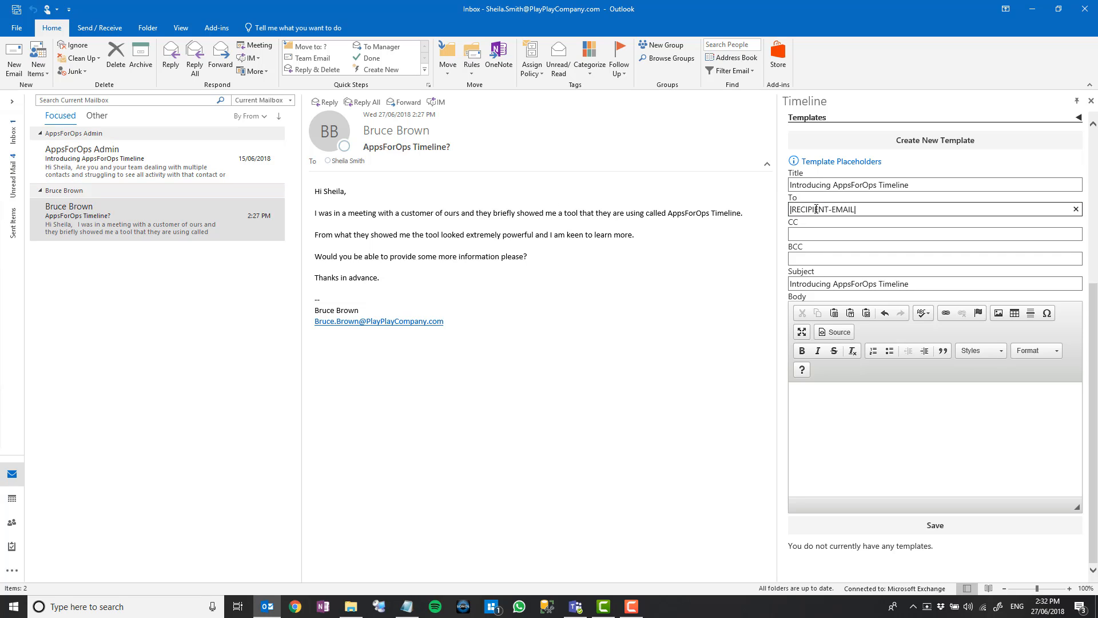
left_click(814, 233)
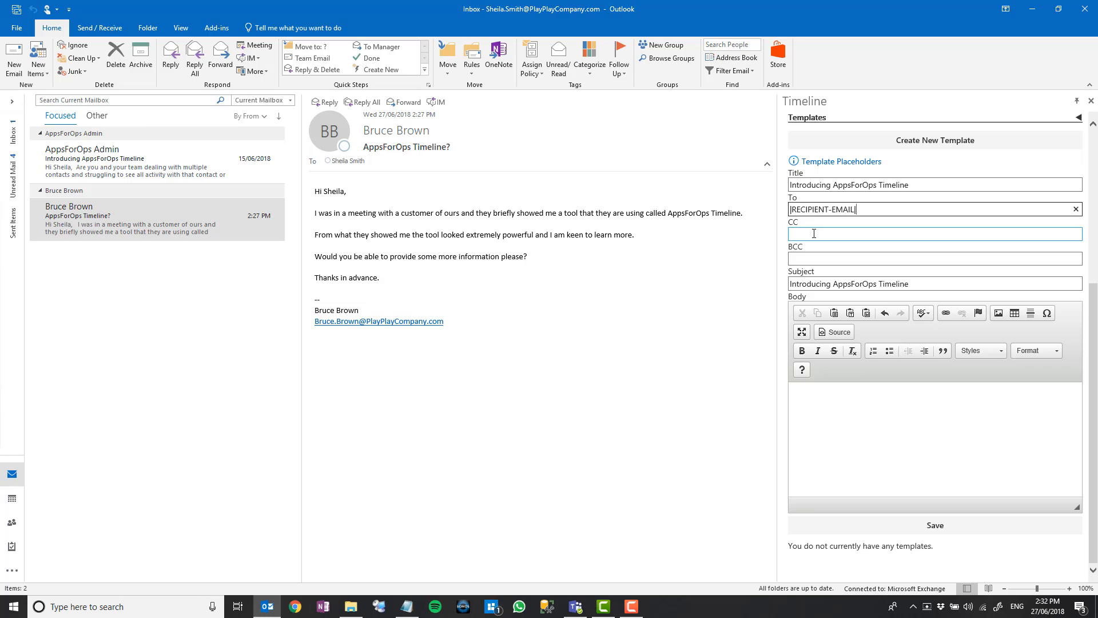
left_click(809, 255)
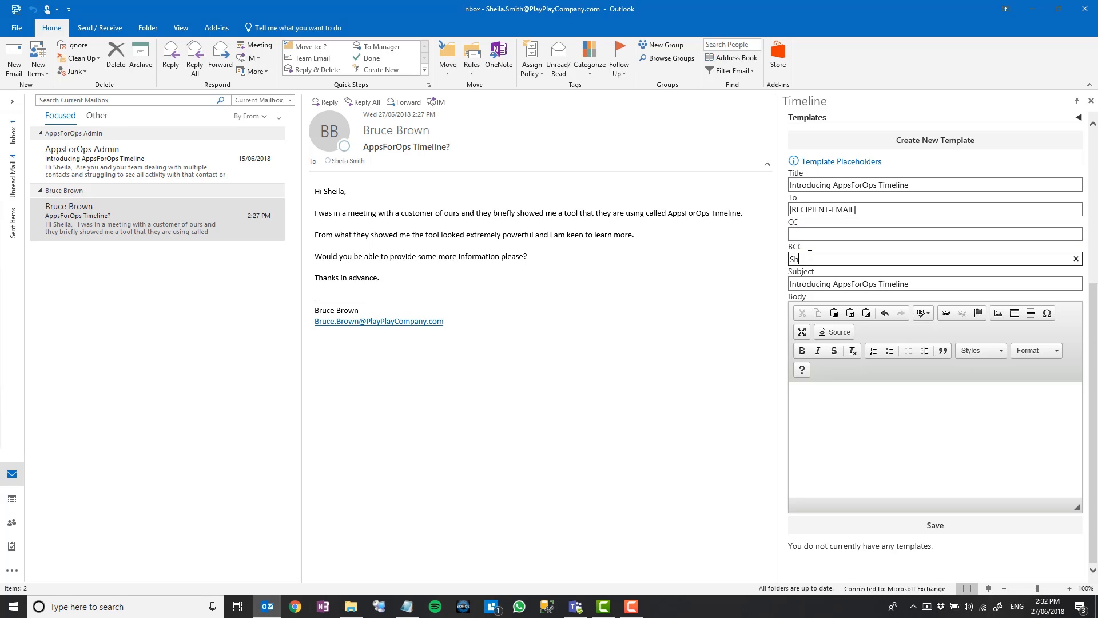
key("alt+Tab")
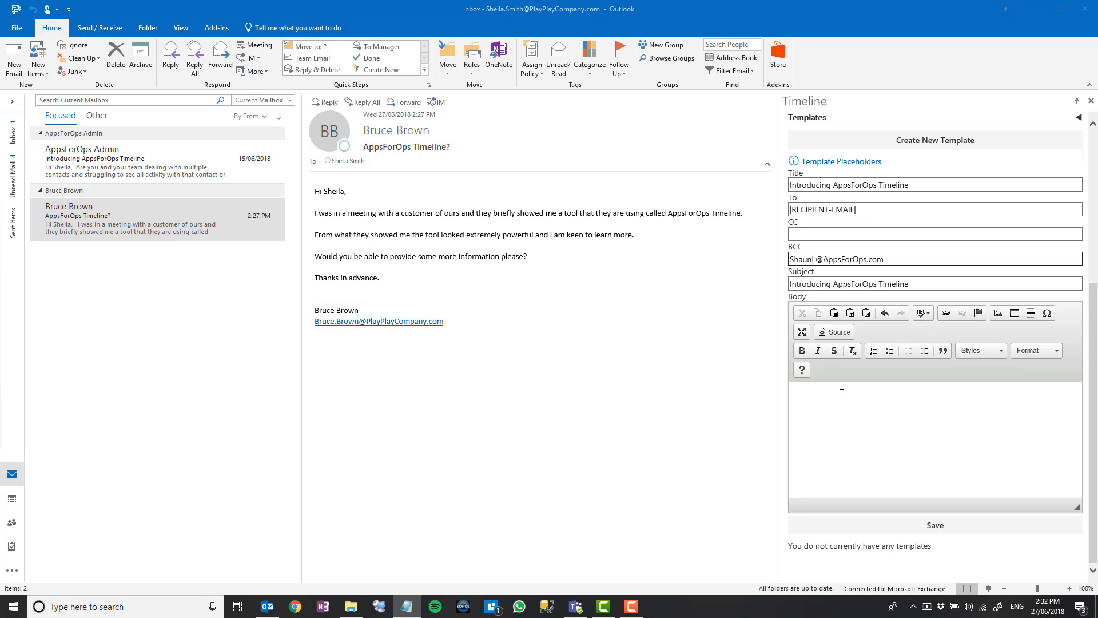
Paste the HTML email text into the template body in source view, review it, and save the template.
left_click(838, 333)
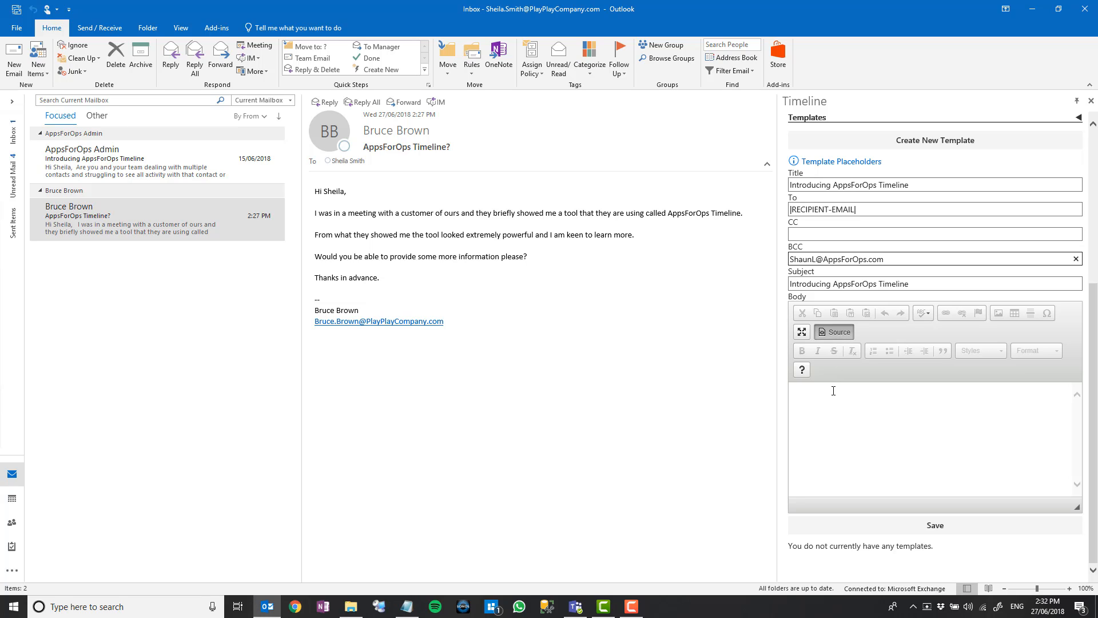
key("ctrl+v")
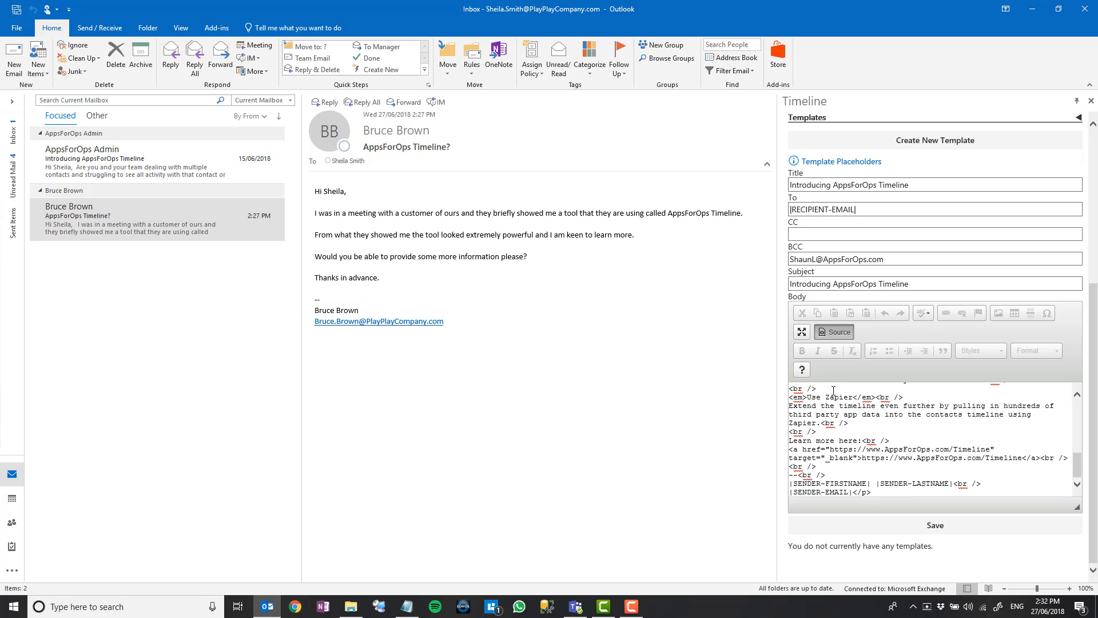
left_click(838, 333)
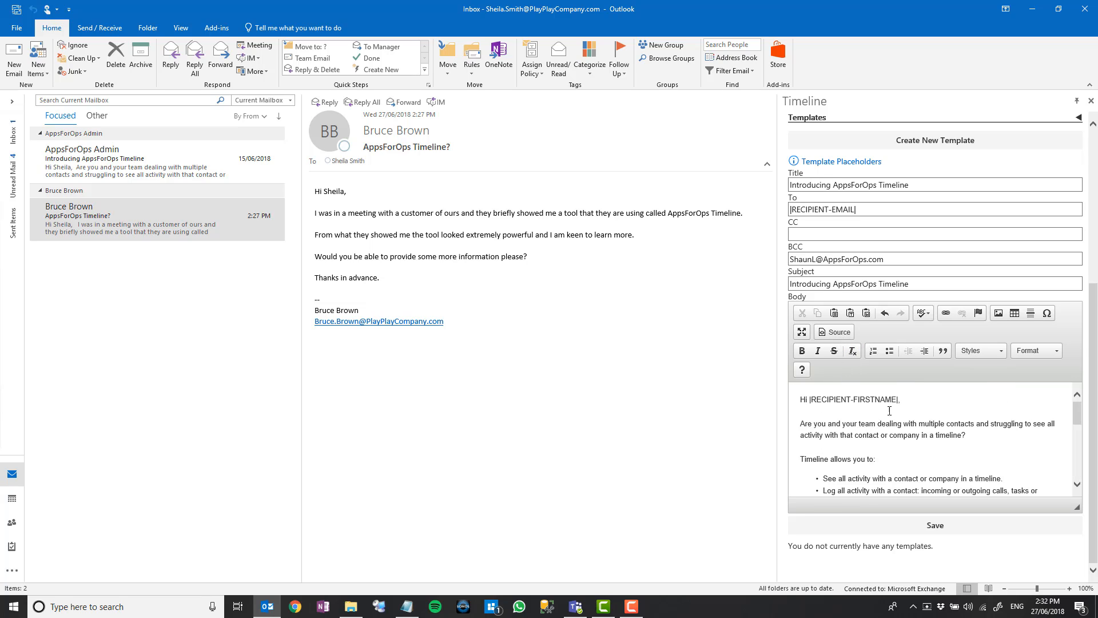
scroll(872, 459, "down", 3)
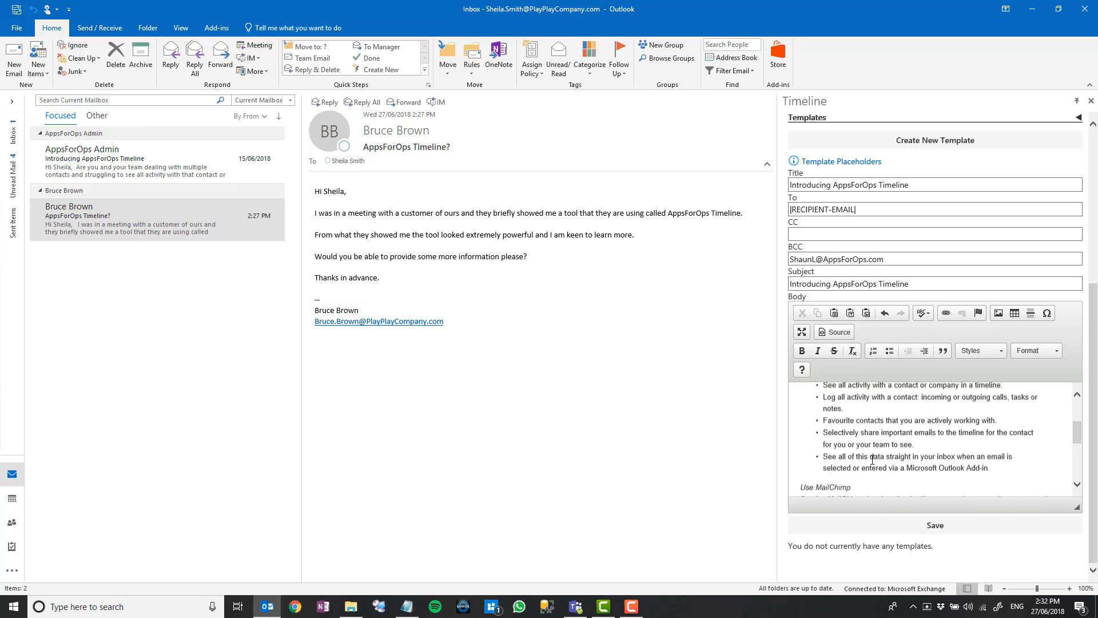
scroll(872, 460, "down", 4)
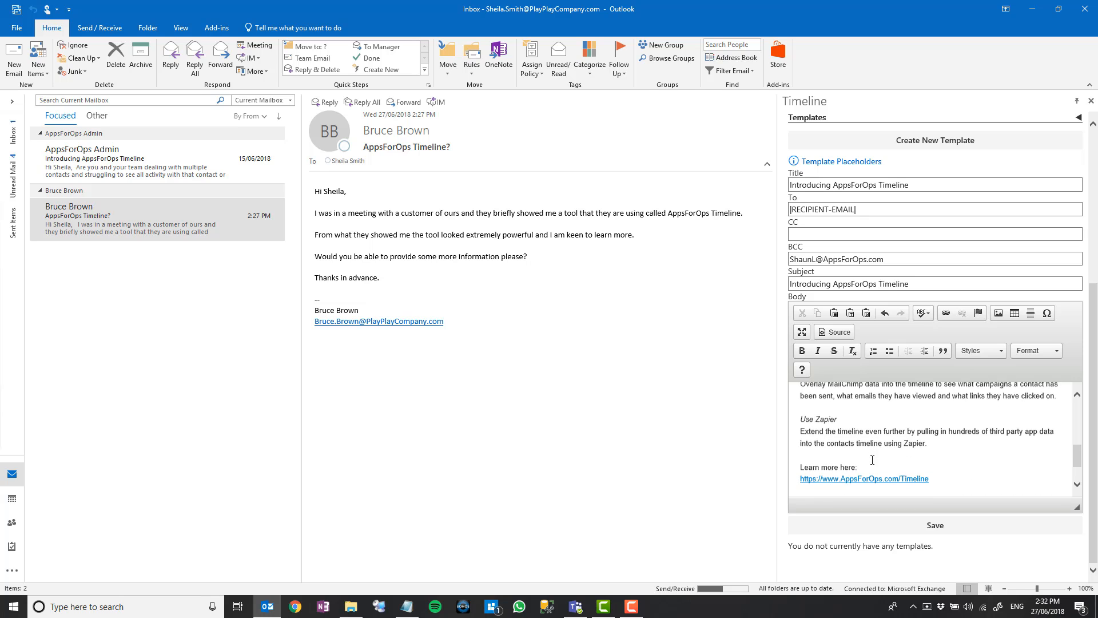
scroll(872, 459, "down", 2)
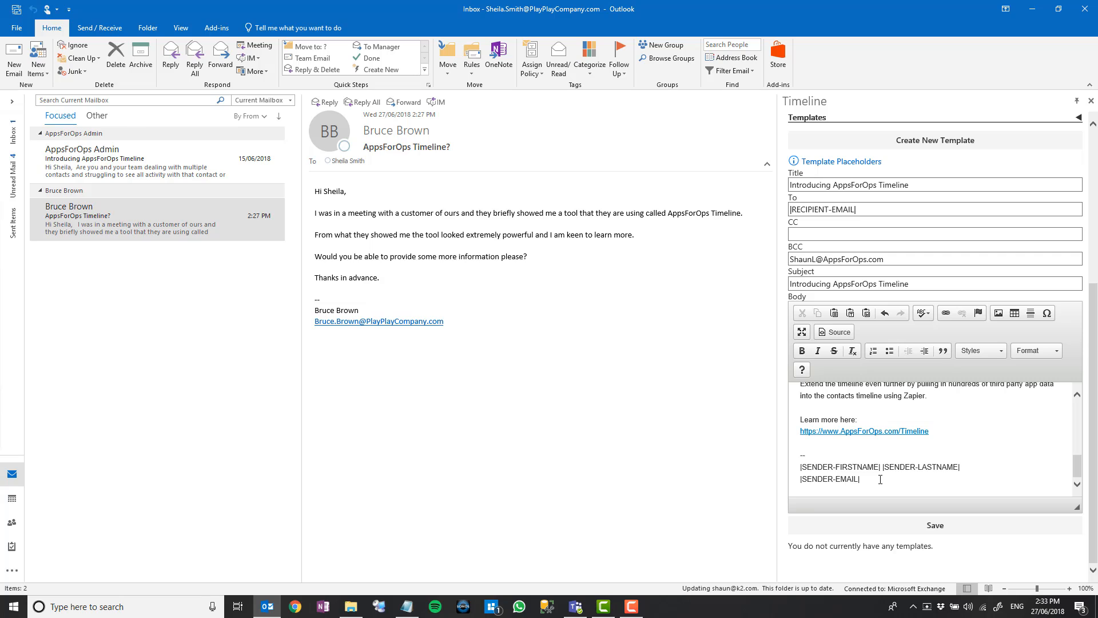
left_click(938, 526)
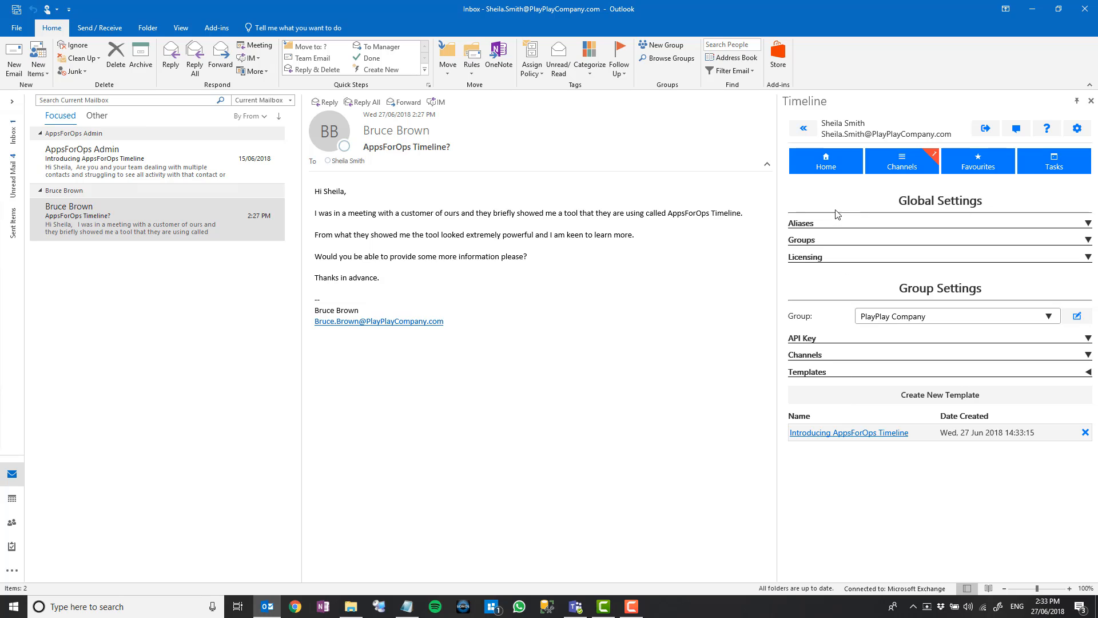
From Timeline home, compose a new email using the 'Introducing AppsForOps Timeline' template.
left_click(830, 174)
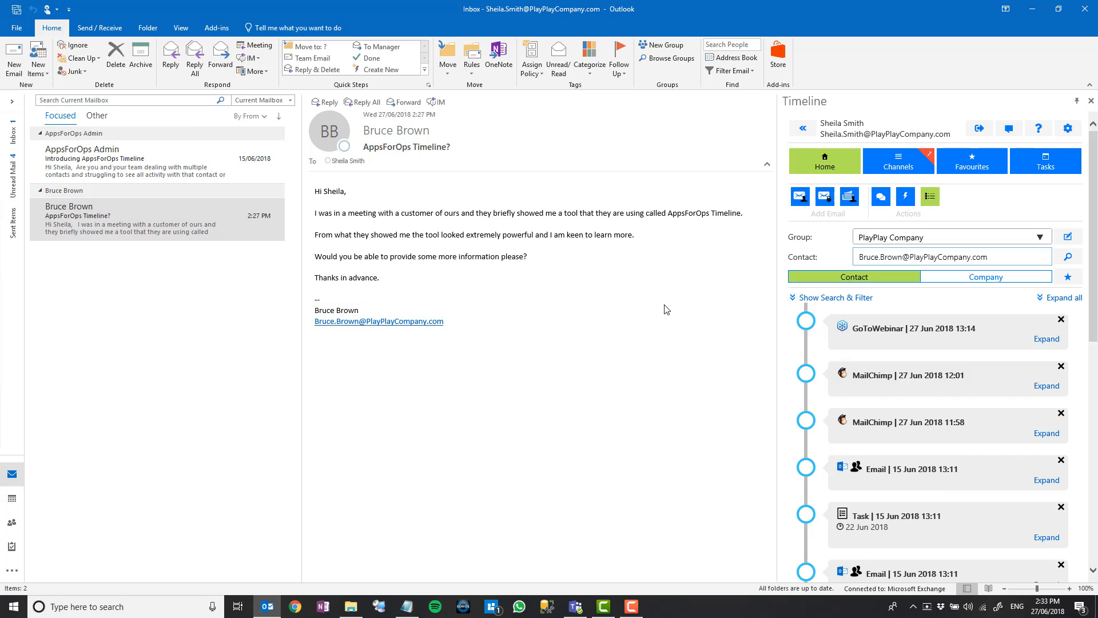
left_click(907, 200)
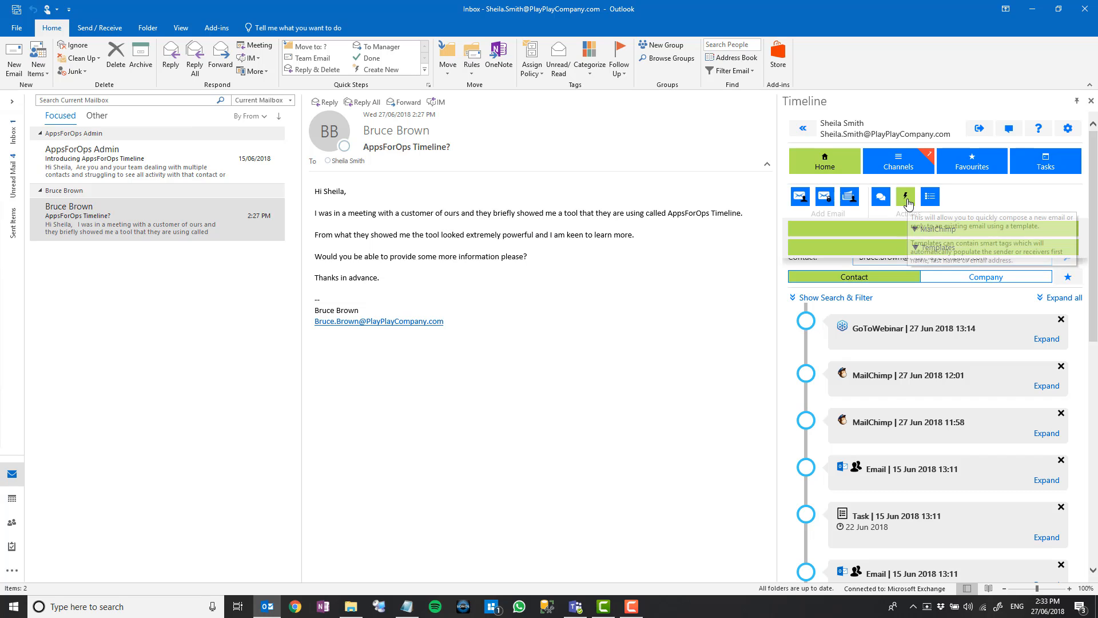
left_click(911, 249)
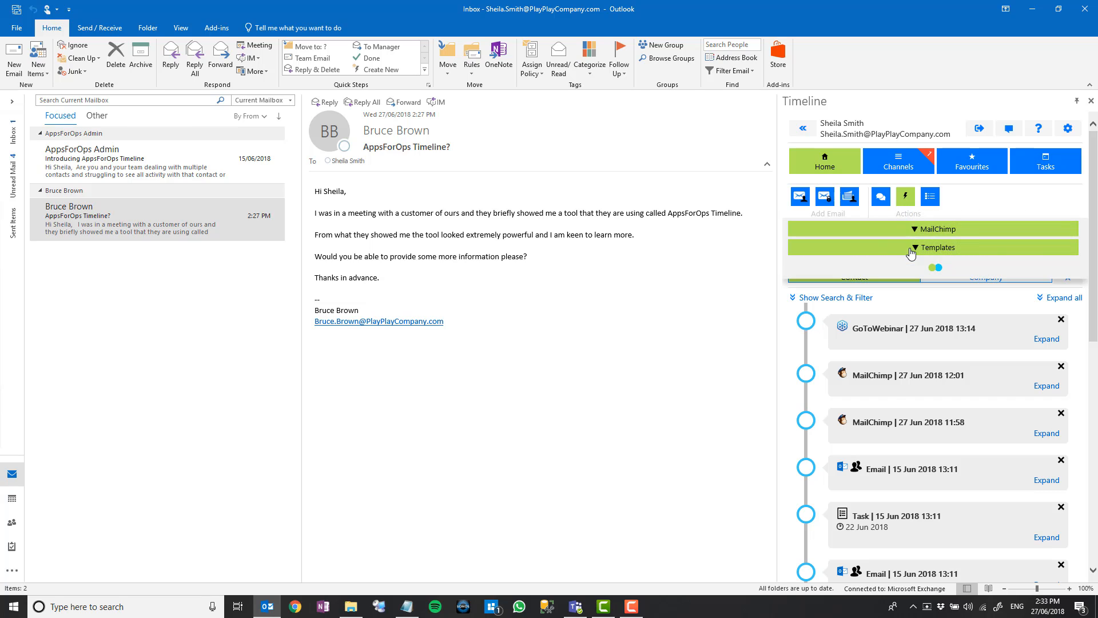
left_click(909, 269)
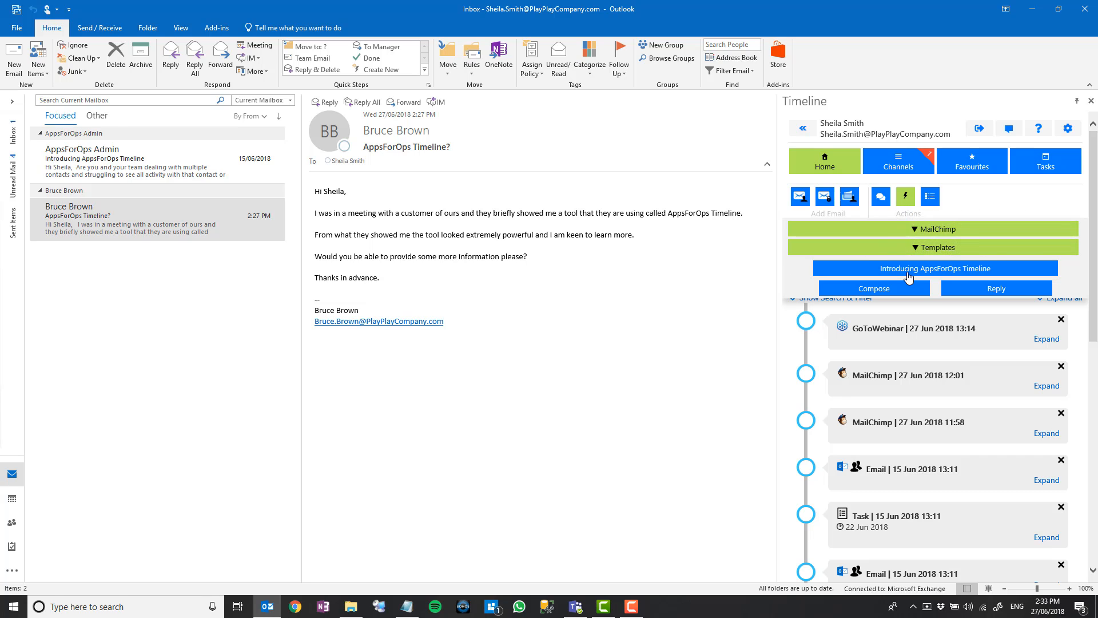
left_click(874, 289)
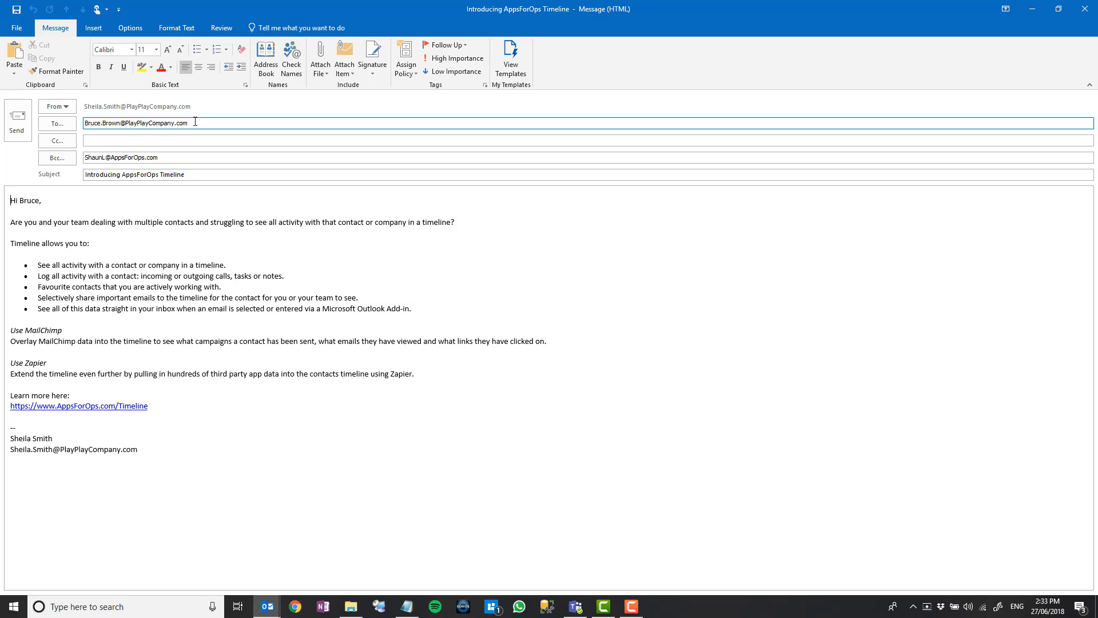
Check the template-filled recipient and signature, then close the draft without sending.
left_click_drag(194, 122, 84, 123)
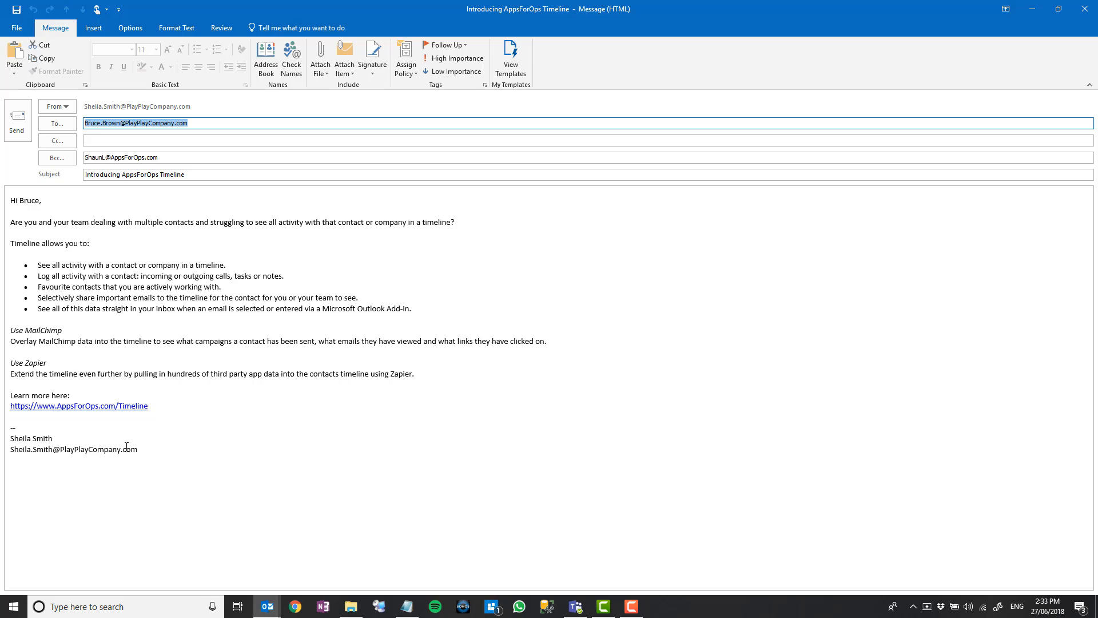
mouse_move(138, 449)
left_mouse_down()
mouse_move(114, 457)
mouse_move(4, 442)
left_mouse_up()
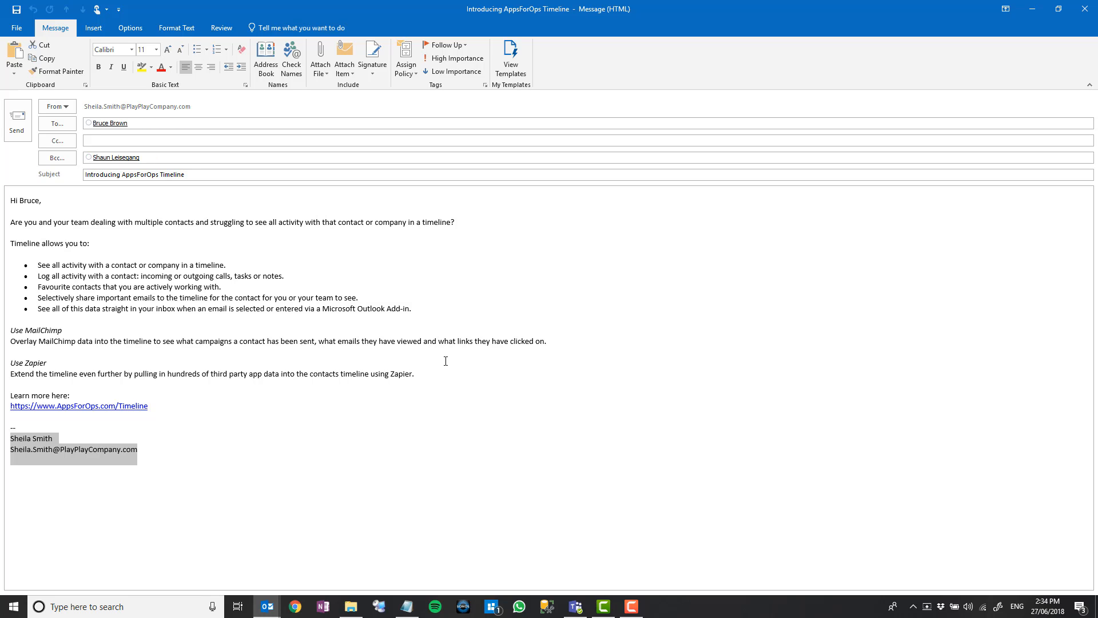
left_click(1085, 9)
left_click(554, 336)
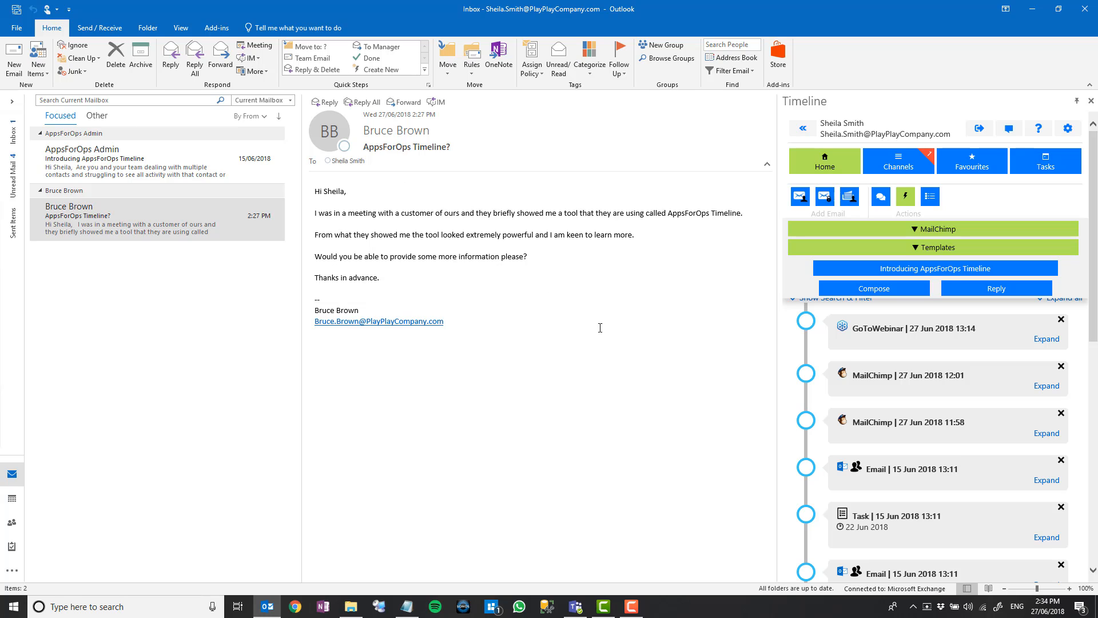
left_click(994, 291)
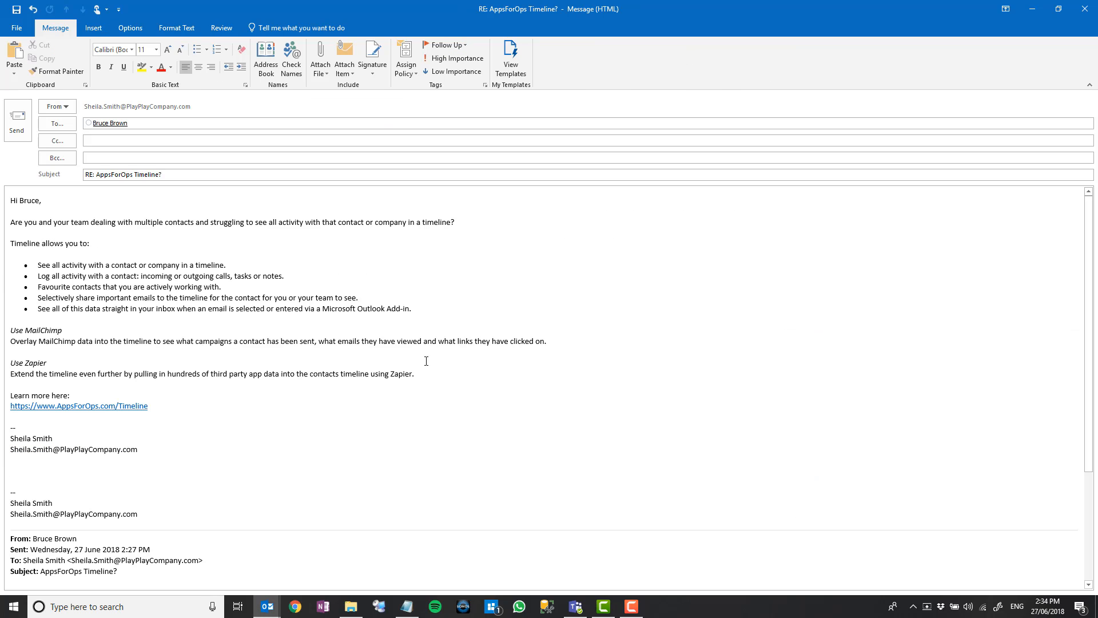
scroll(427, 361, "down", 5)
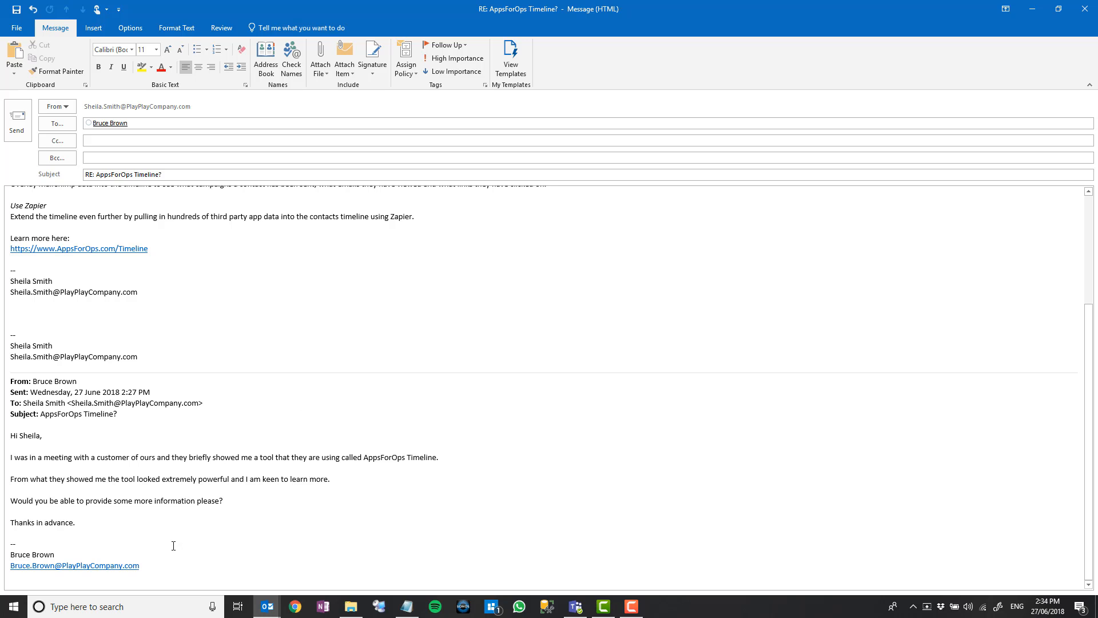
scroll(22, 393, "up", 5)
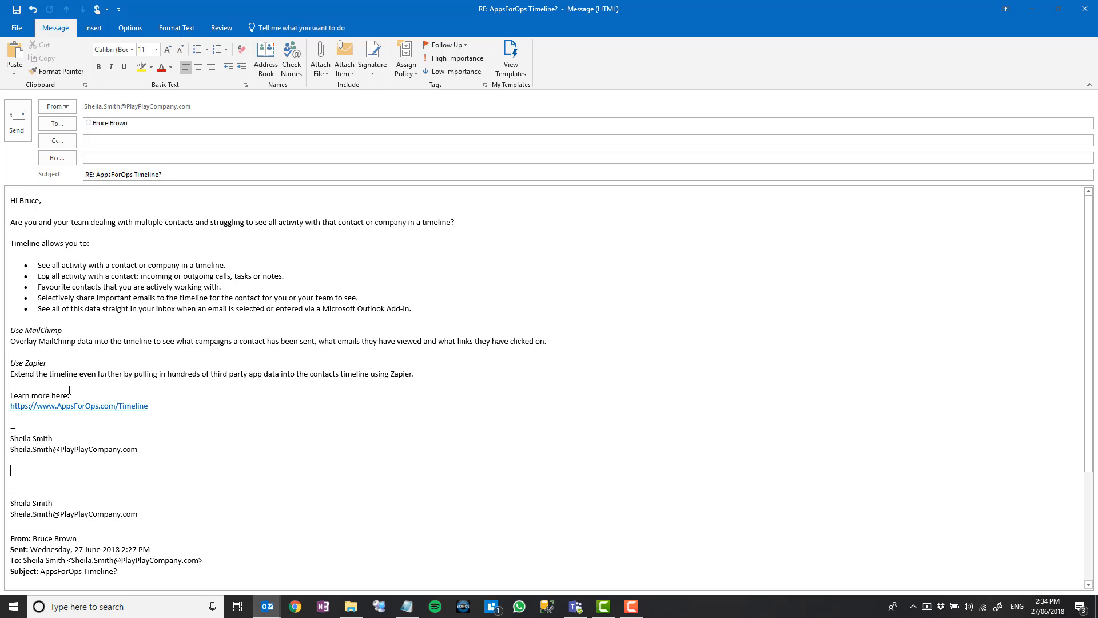
key("shift+Up")
key("shift+Up")
key("shift+Up")
key("shift+Up")
key("shift+Up")
key("shift+Up")
key("shift+Up")
key("shift+Up")
key("shift+Up")
key("shift+Up")
key("shift+Up")
key("shift+Up")
key("shift+Up")
key("shift+Up")
key("shift+Up")
key("shift+Up")
key("shift+Up")
key("shift+Up")
key("shift+Up")
key("shift+Up")
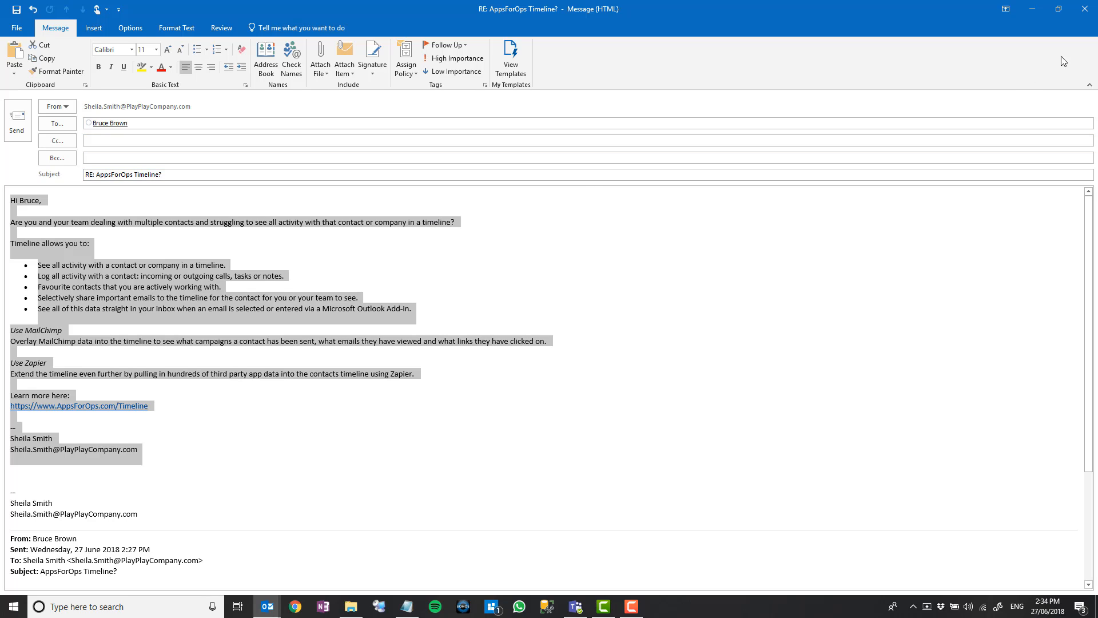
left_click(1088, 19)
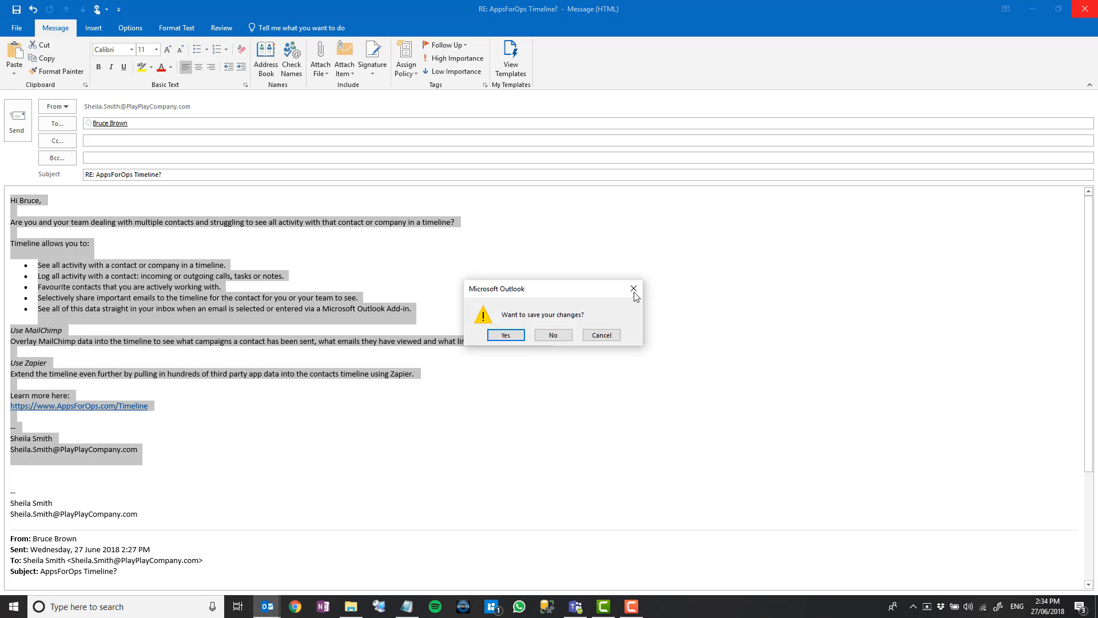
left_click(540, 337)
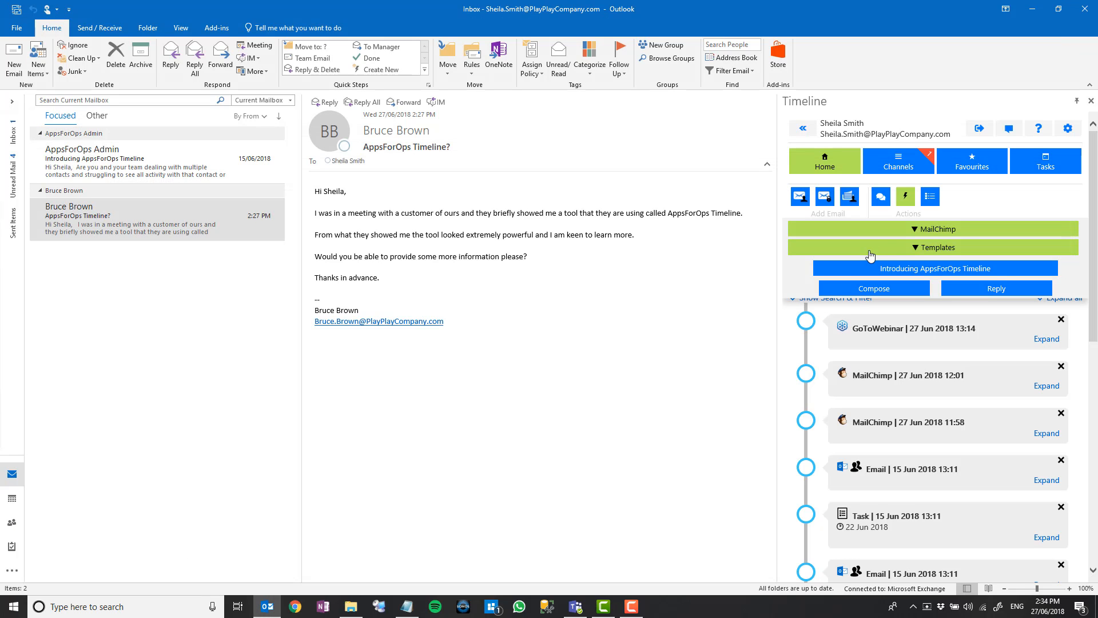
From the GoToWebinar channel, email the registrant using the 'Introducing AppsForOps Timeline' template.
left_click(898, 169)
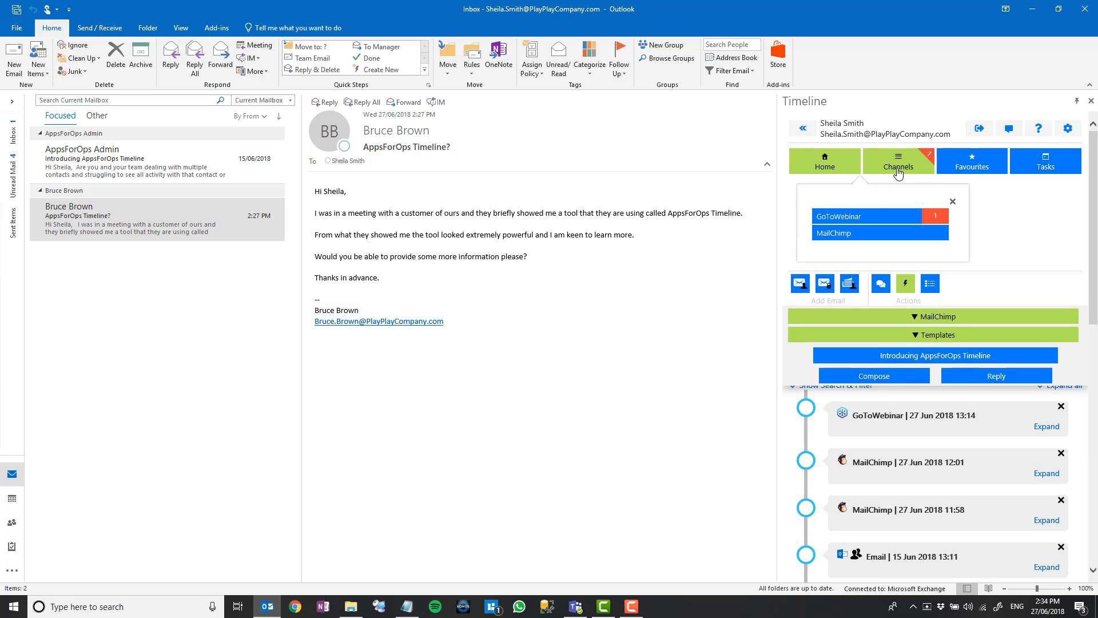
left_click(862, 222)
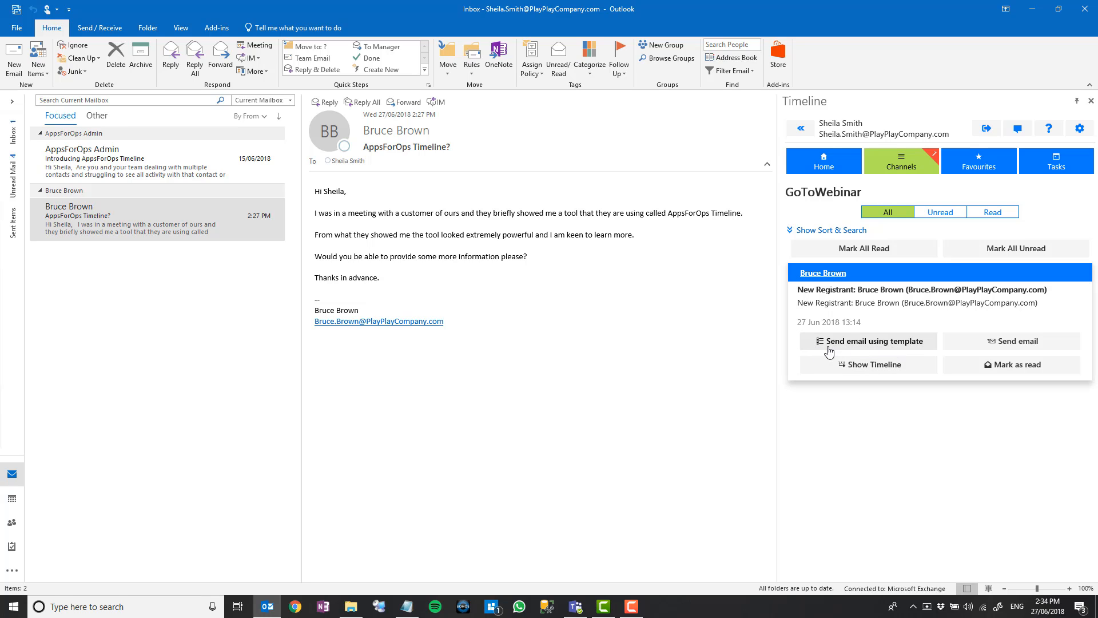
left_click(875, 347)
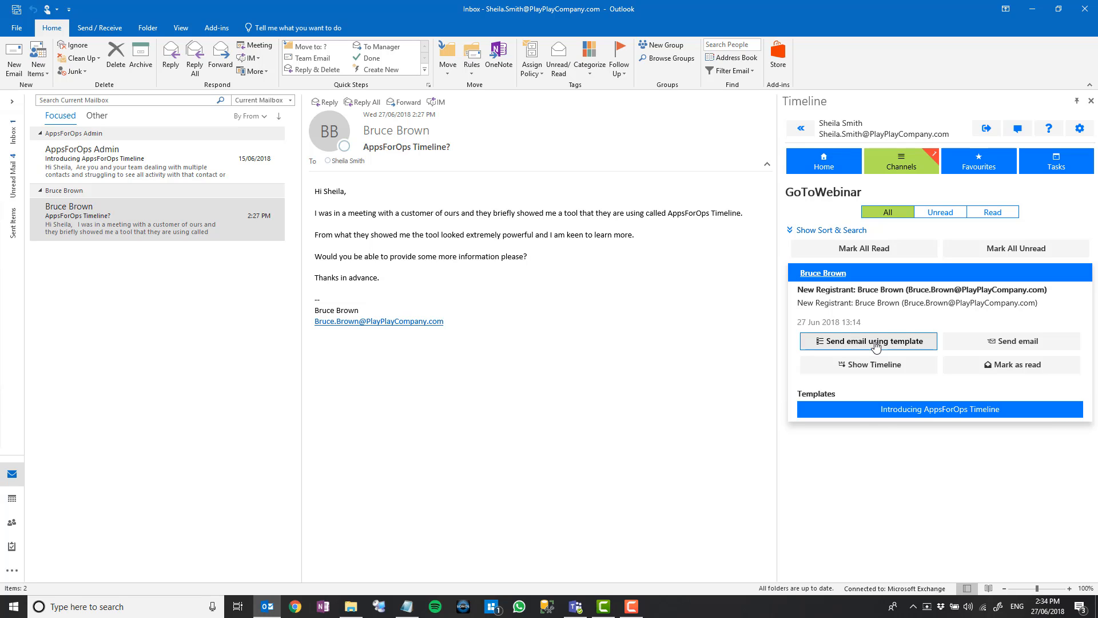
left_click(932, 409)
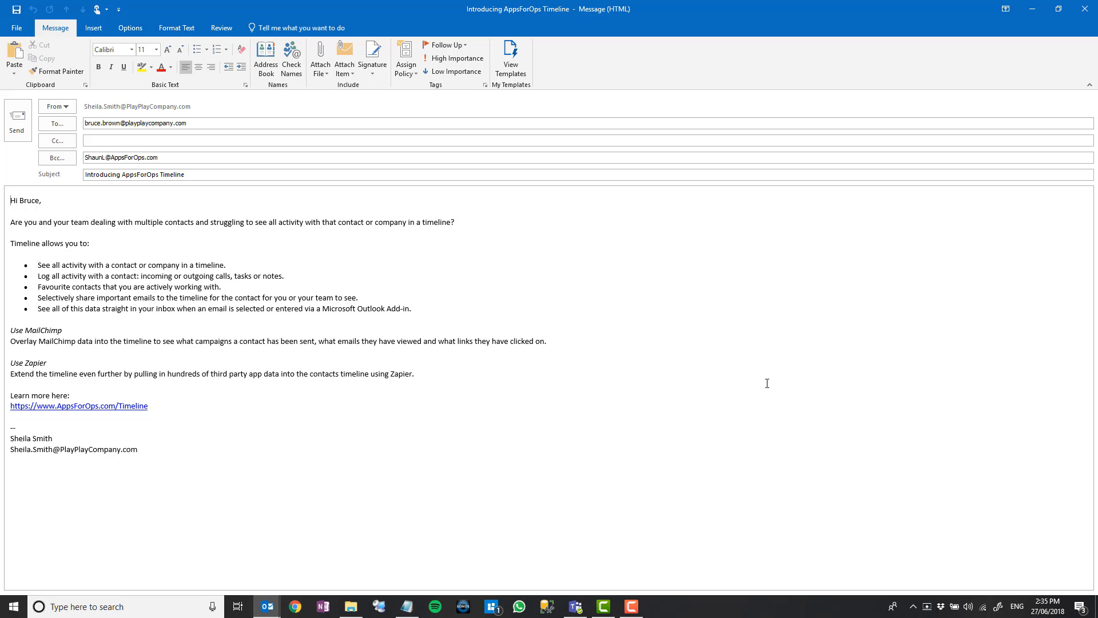